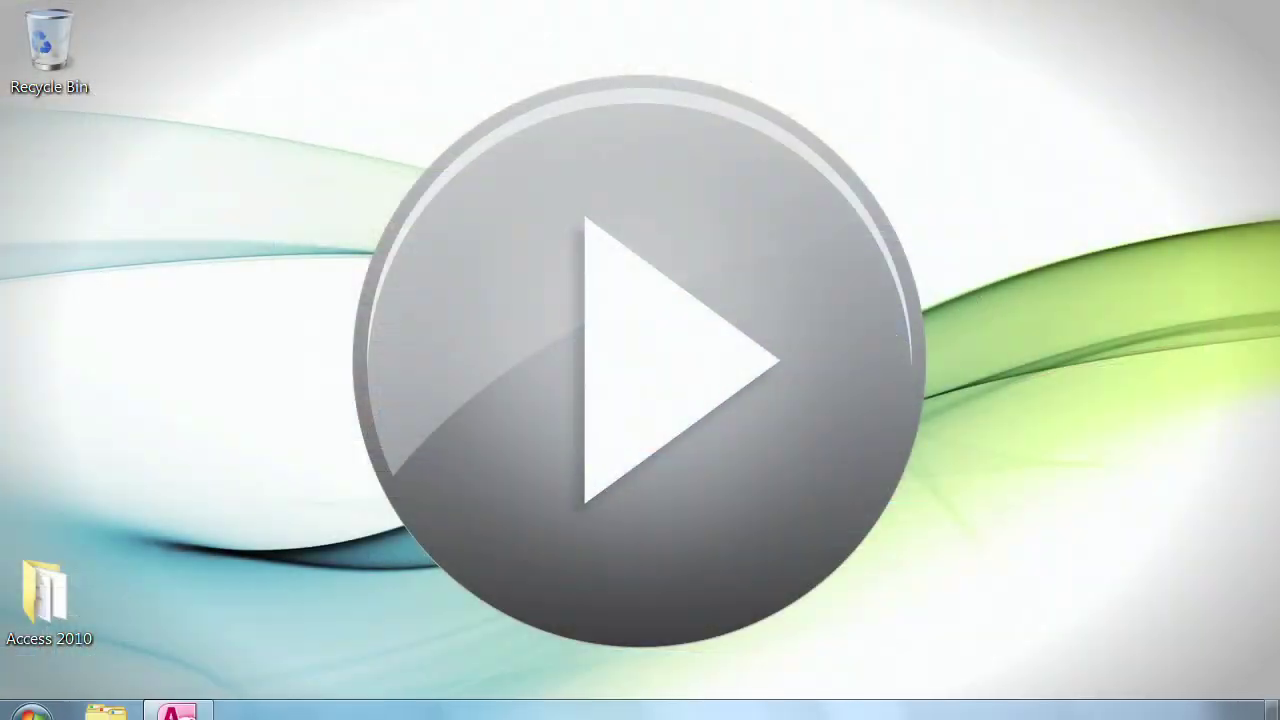
# Restore the minimized KAlliance Class Example database window in Access
pyautogui.click(178, 700)
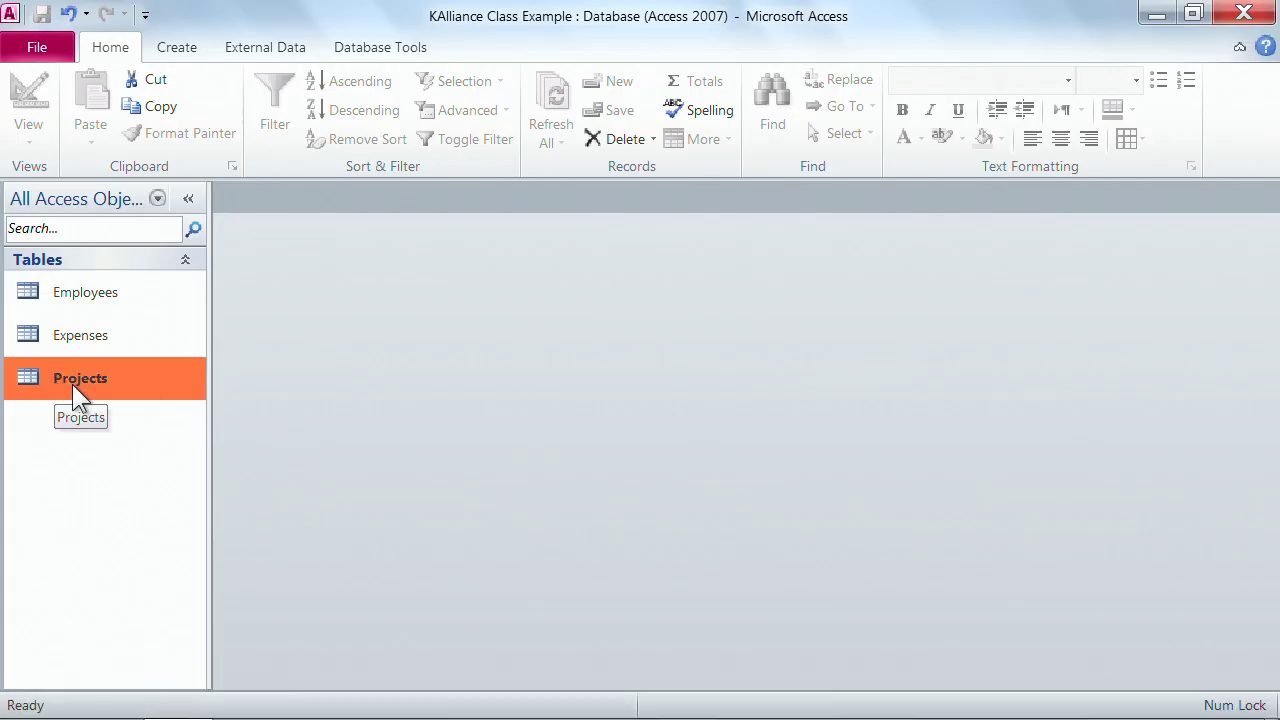
# Create a new Design-view query and add the Projects table to it
pyautogui.click(197, 52)
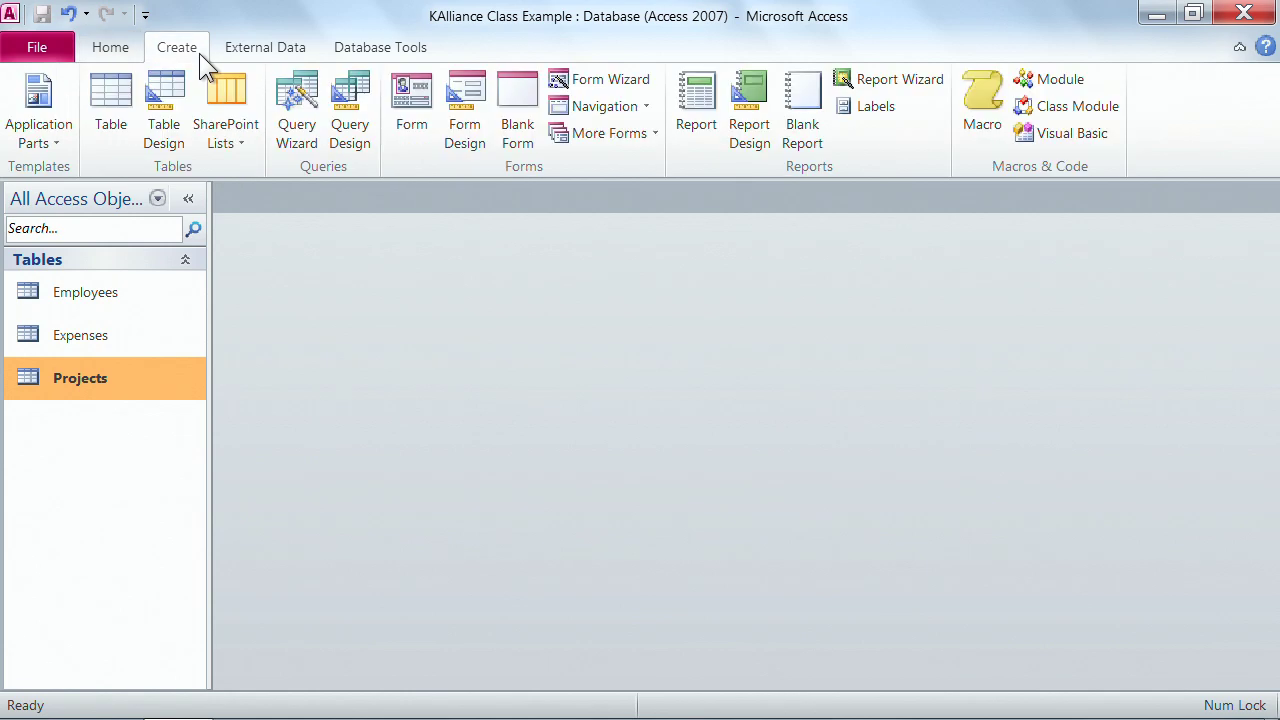
pyautogui.click(363, 124)
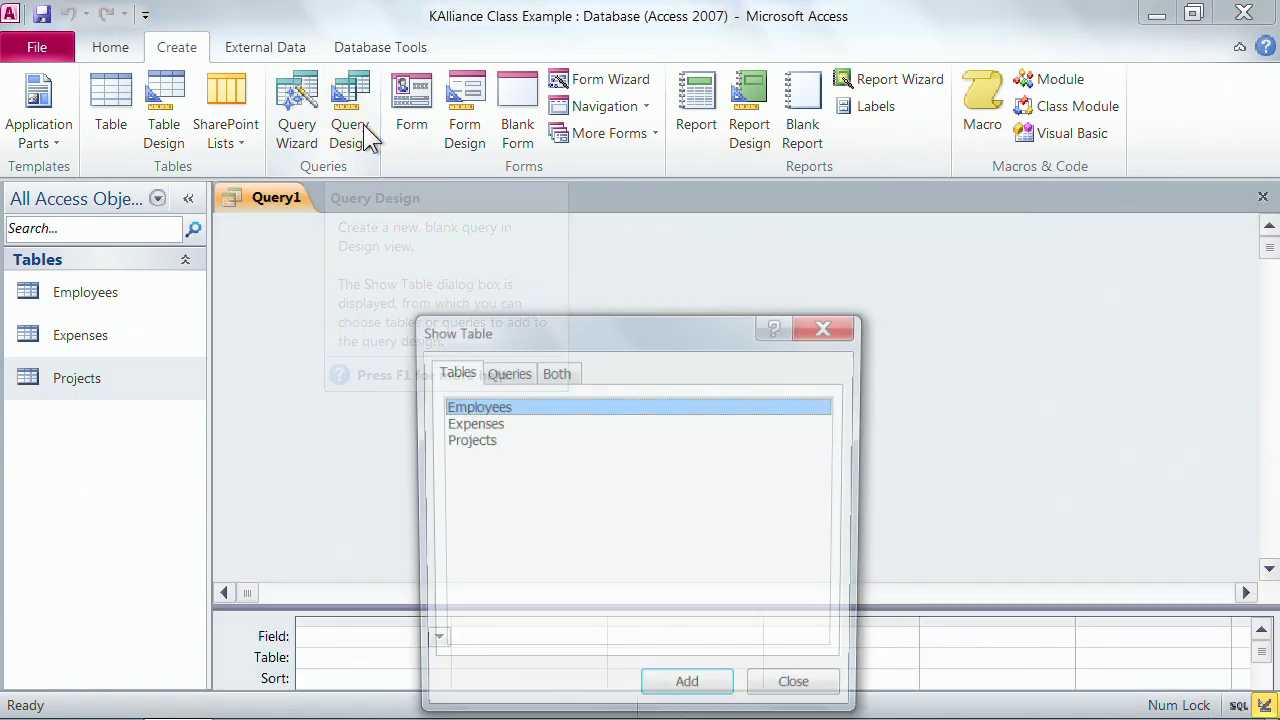
pyautogui.moveTo(575, 335); pyautogui.dragTo(604, 174)
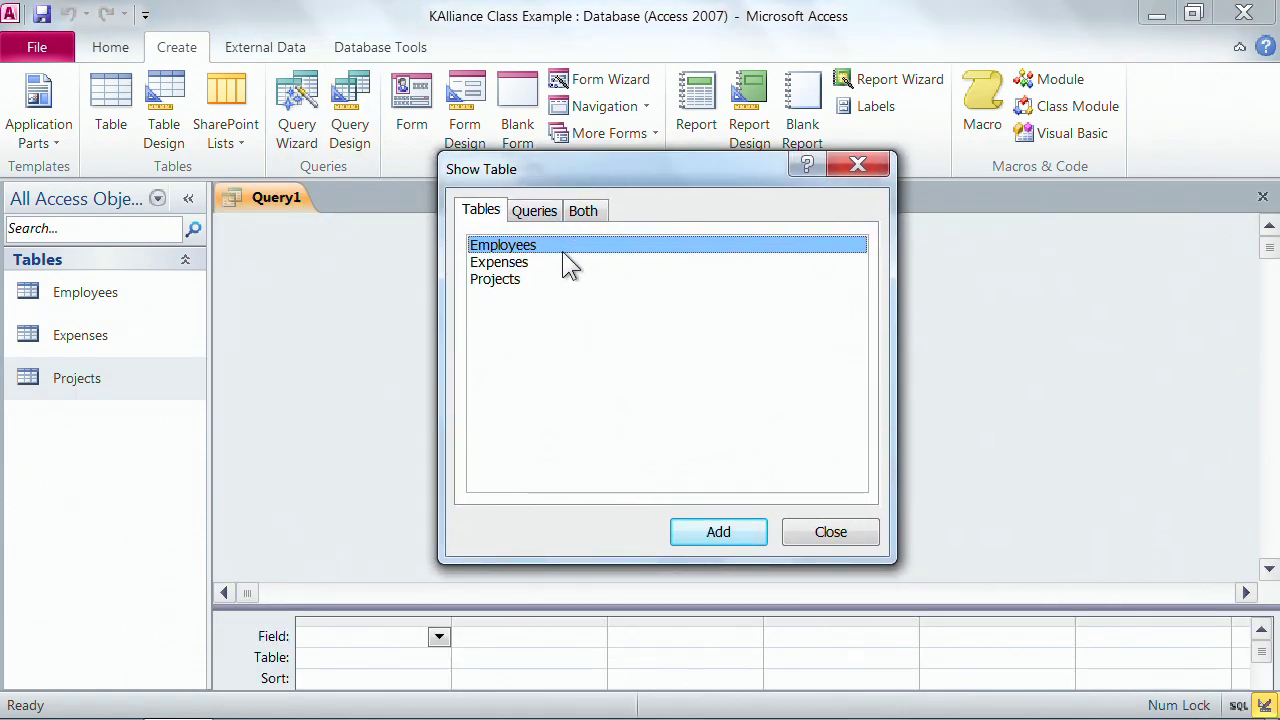
pyautogui.click(494, 283)
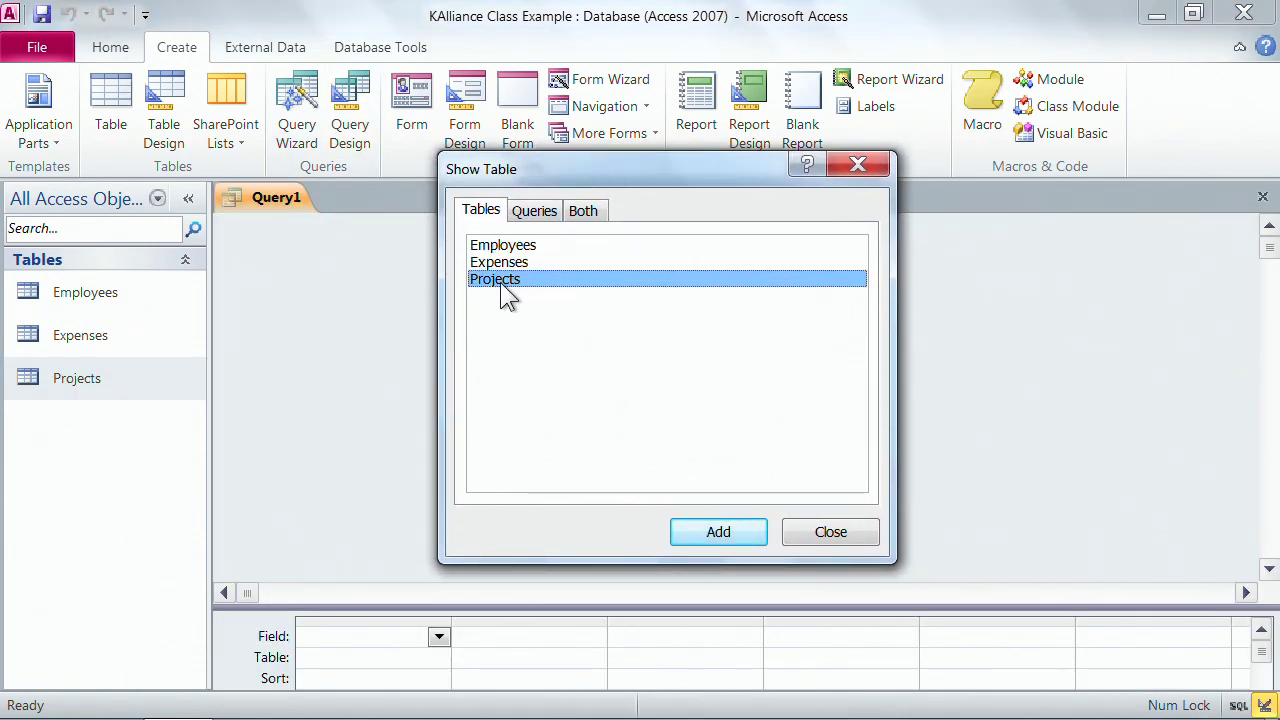
pyautogui.doubleClick(500, 282)
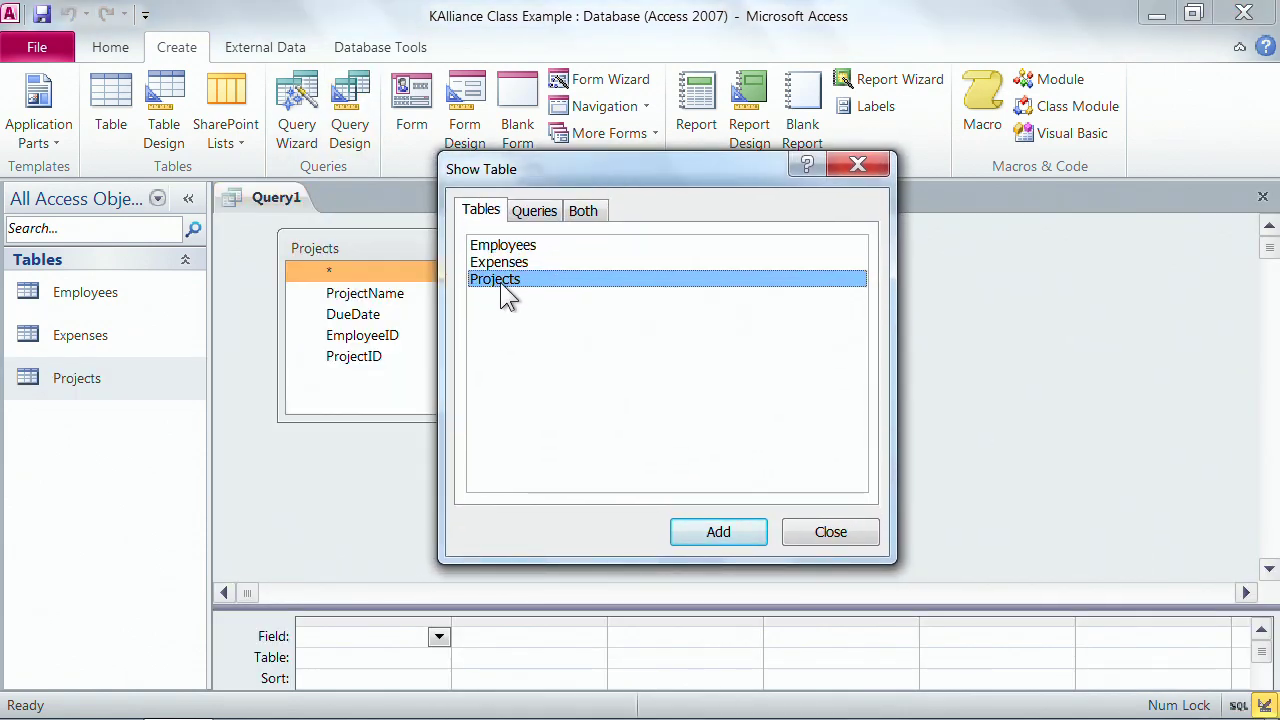
pyautogui.click(841, 539)
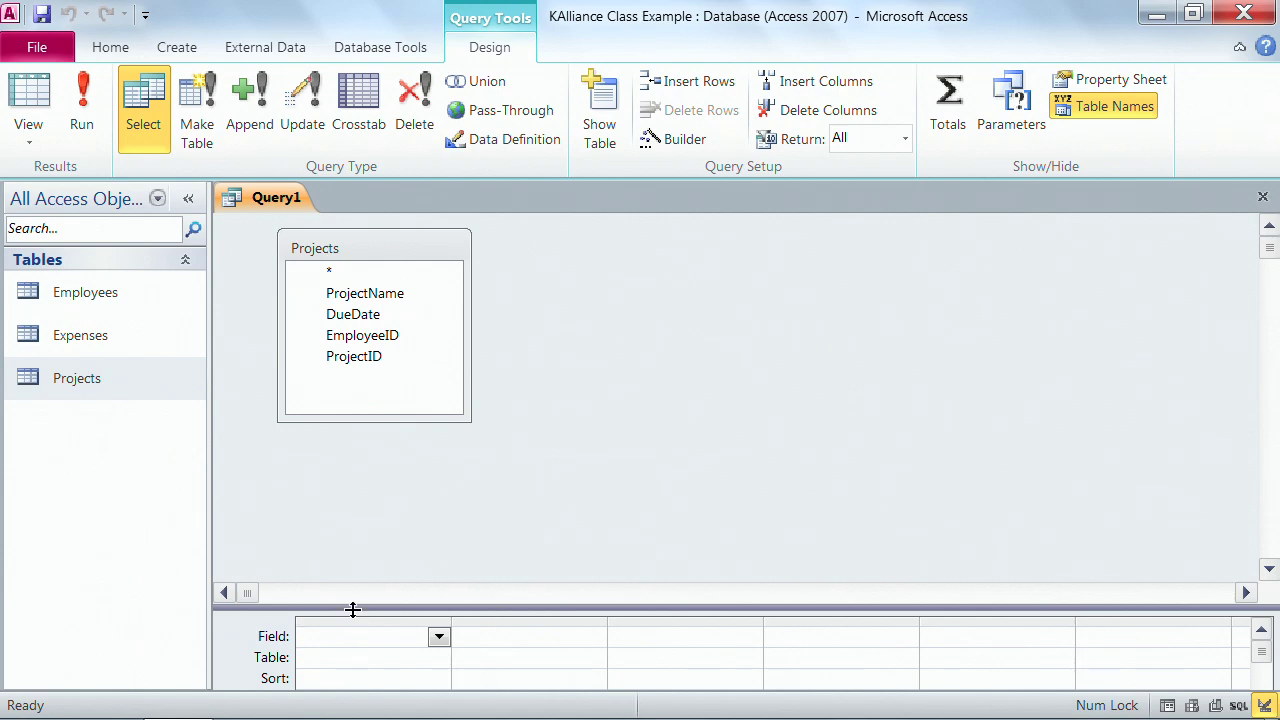
# Place ProjectName, DueDate, EmployeeID and ProjectID in the grid and run the query, returning 18 records
pyautogui.moveTo(352, 609); pyautogui.dragTo(386, 434)
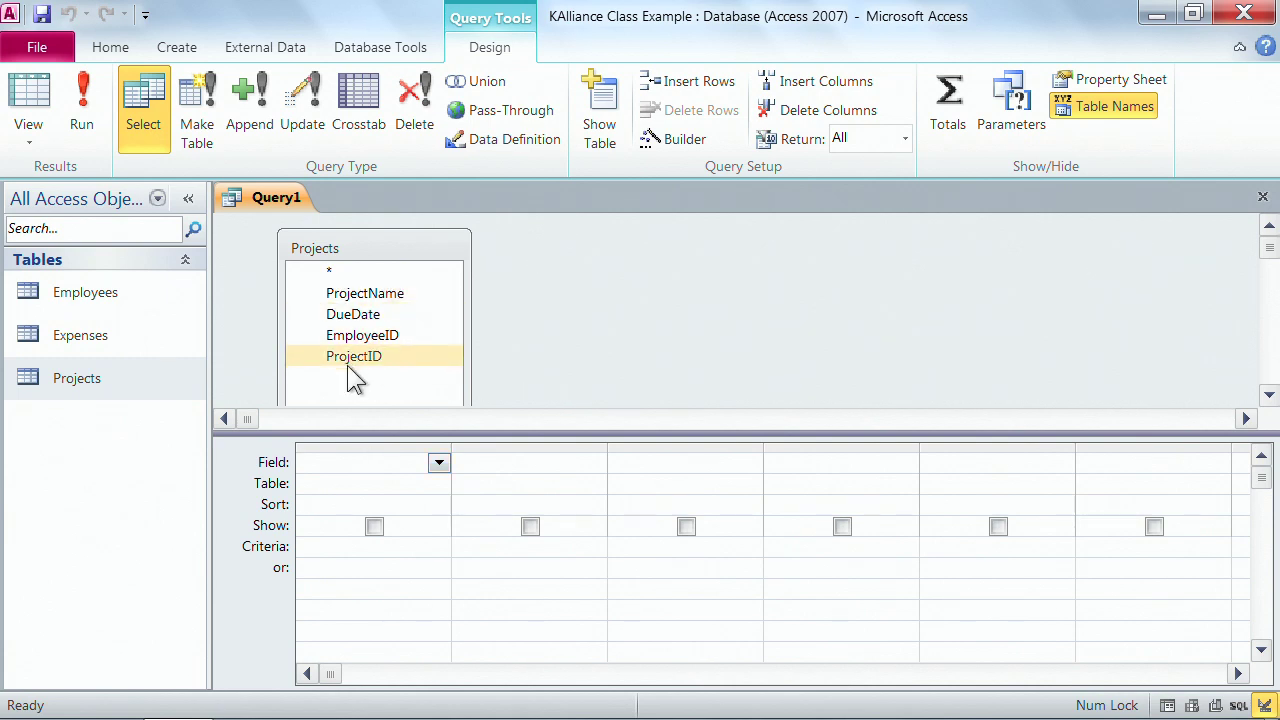
pyautogui.doubleClick(360, 249)
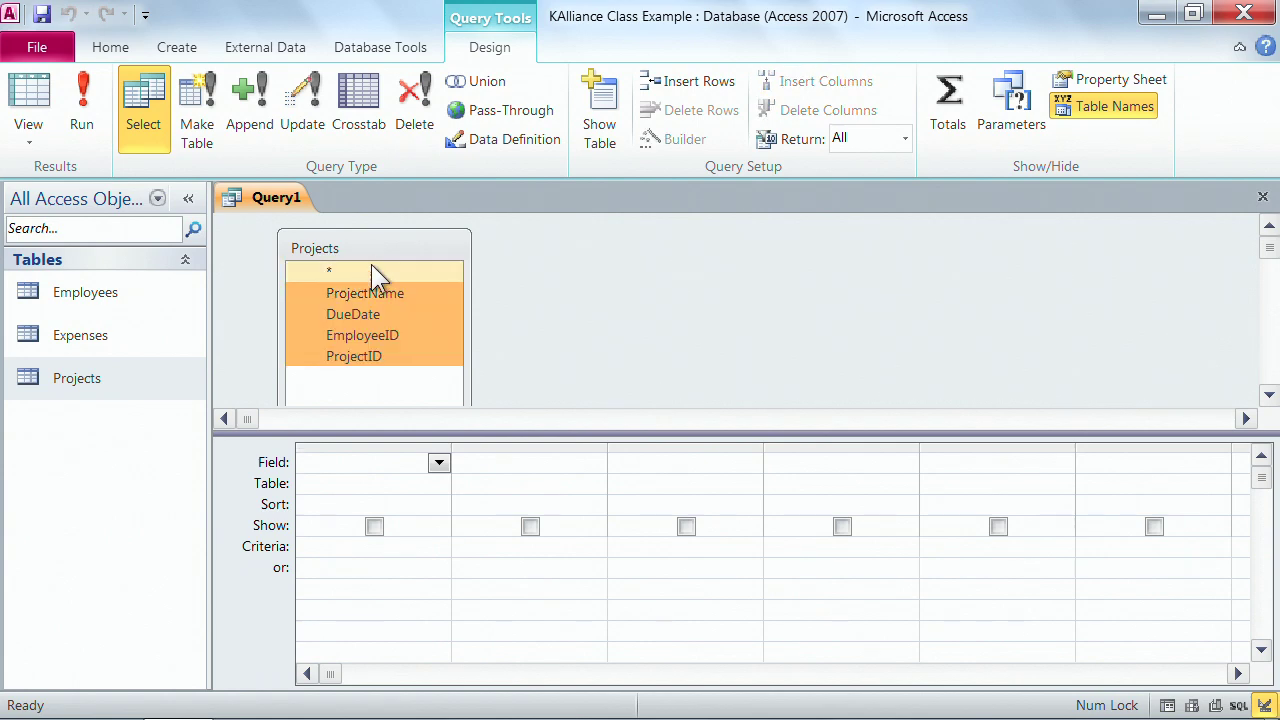
pyautogui.moveTo(352, 294); pyautogui.dragTo(349, 458)
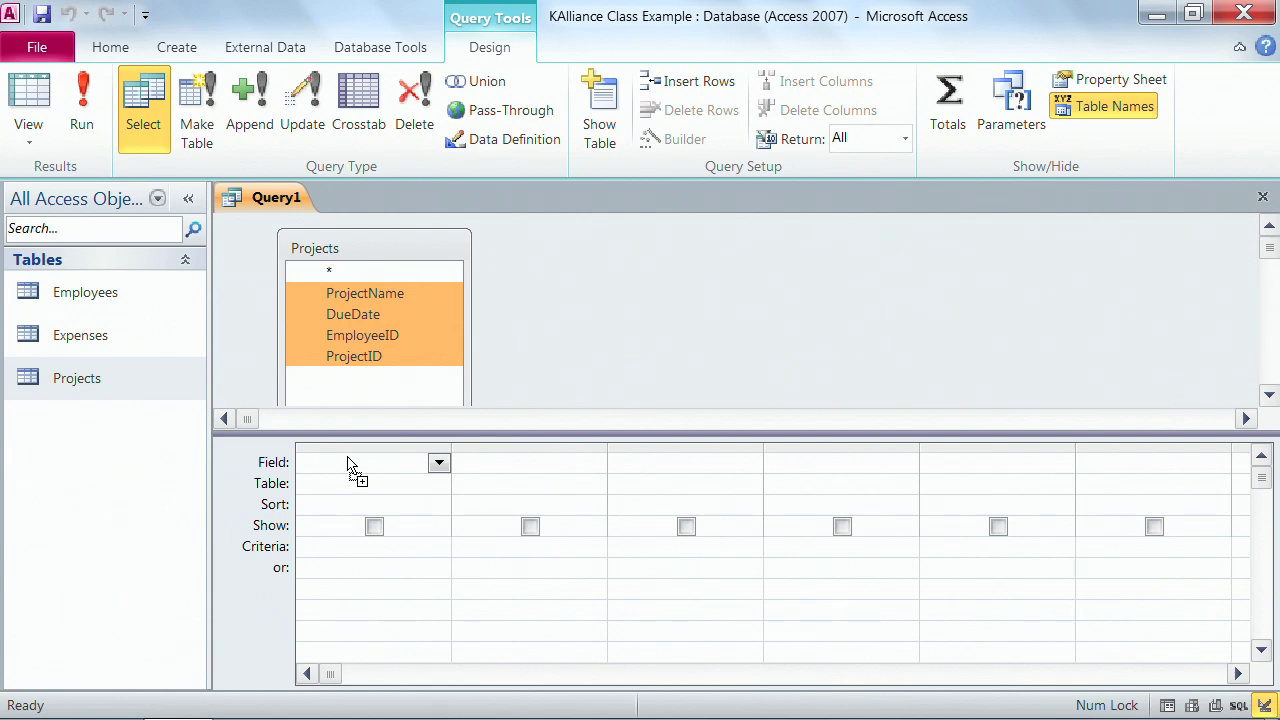
pyautogui.moveTo(348, 462); pyautogui.dragTo(349, 458)
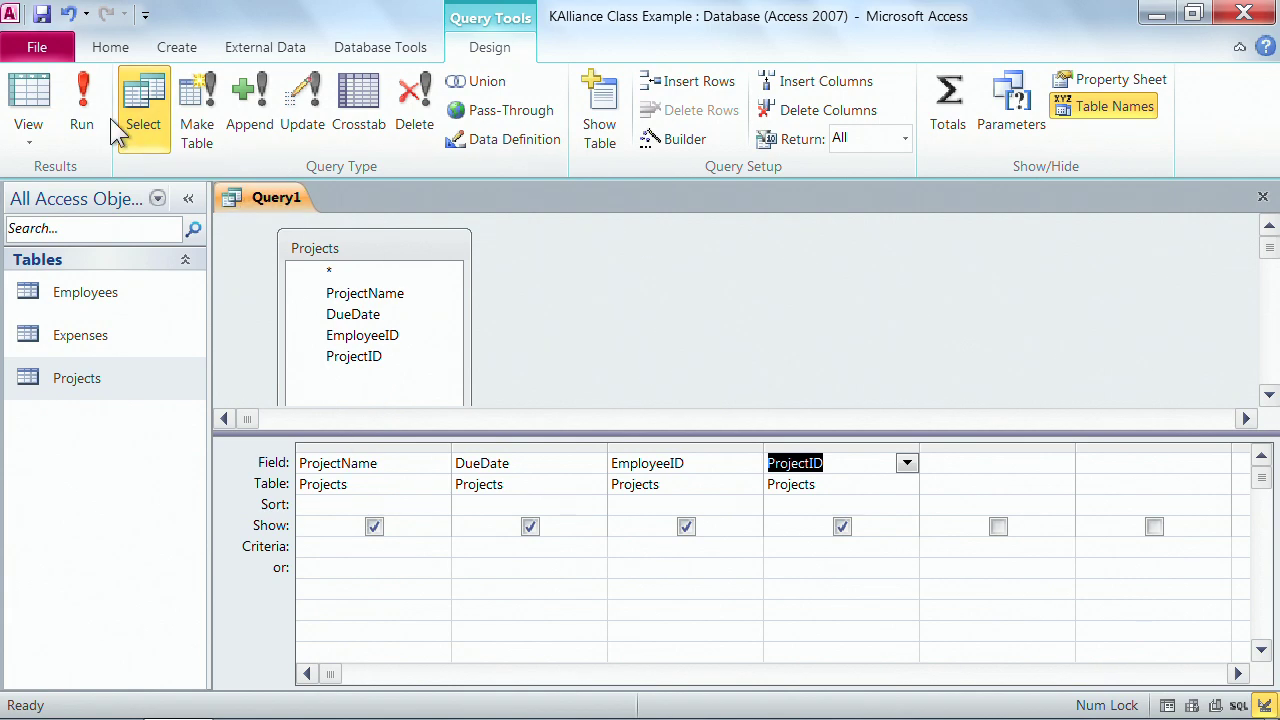
pyautogui.click(82, 101)
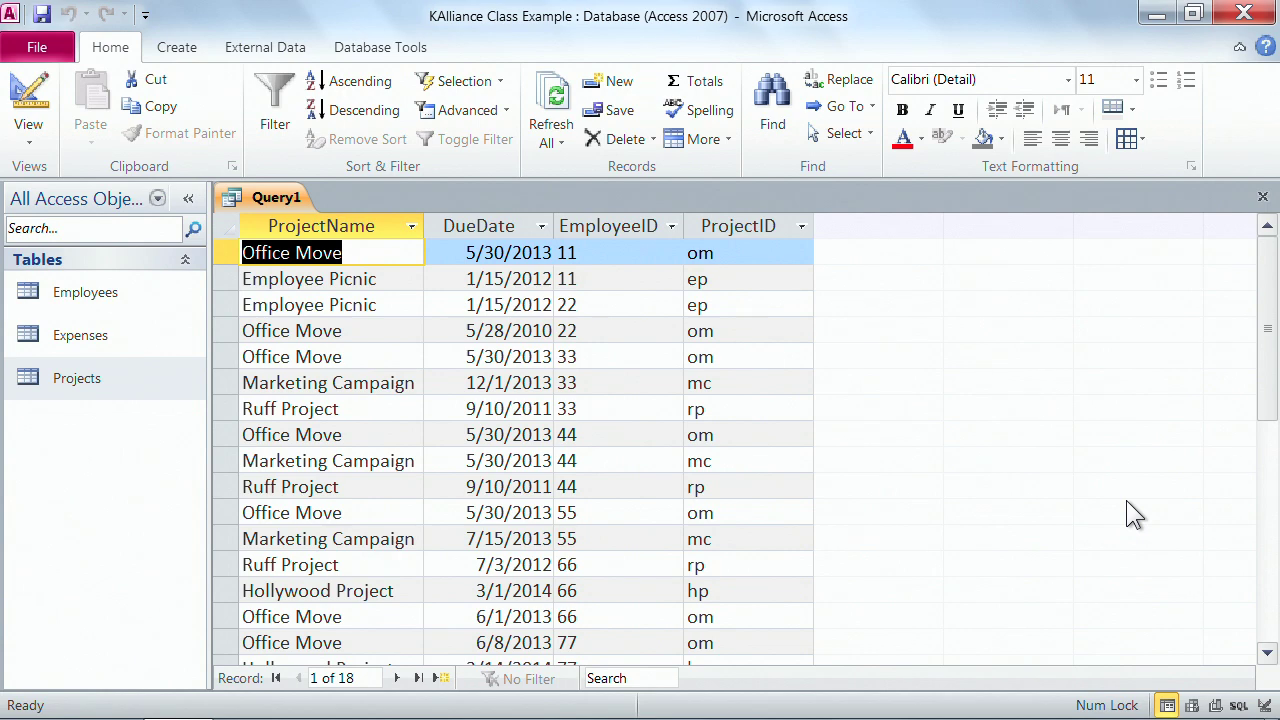
pyautogui.doubleClick(722, 252)
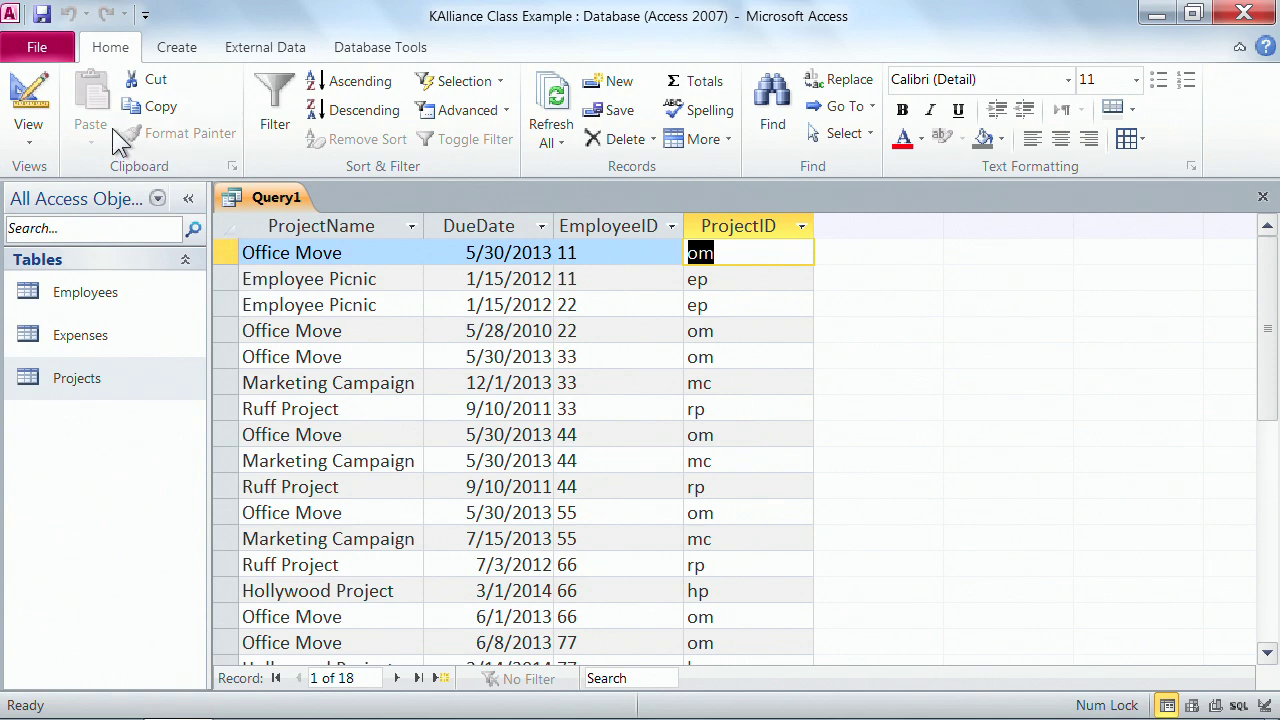
pyautogui.click(30, 100)
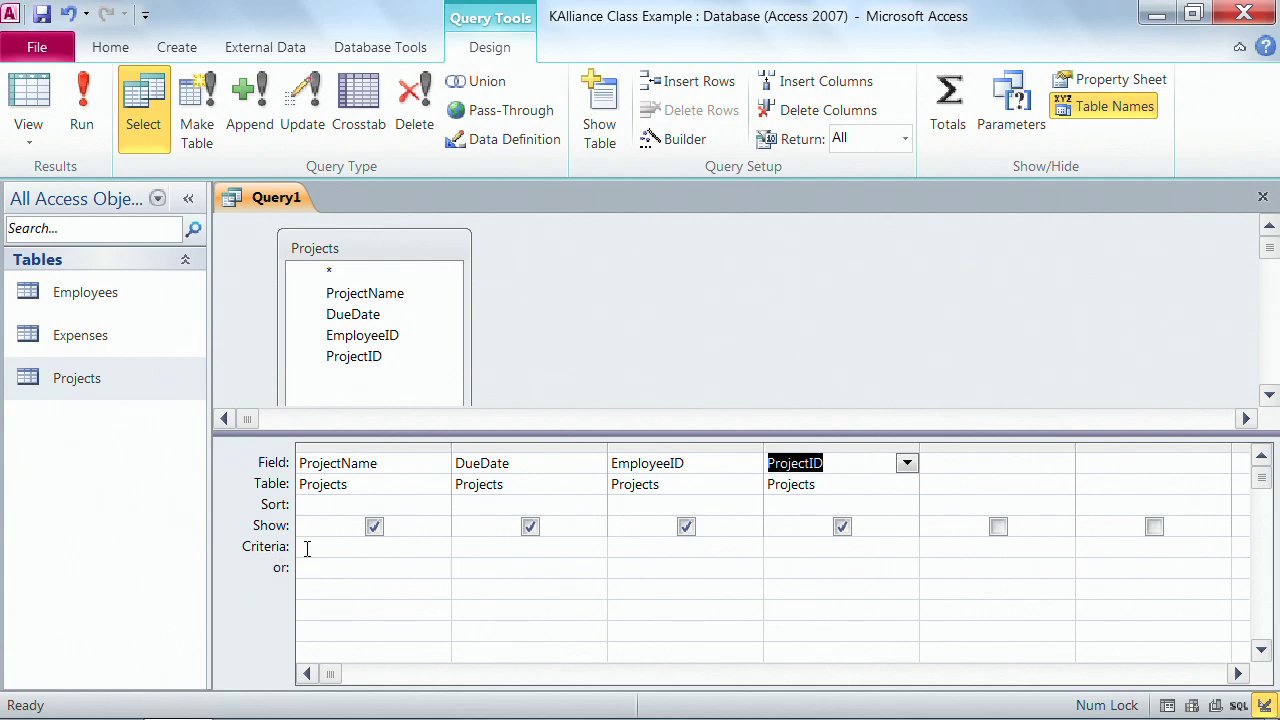
# Filter ProjectID on 'om', run to see 7 Office Move records, then return to Design view
pyautogui.click(782, 543)
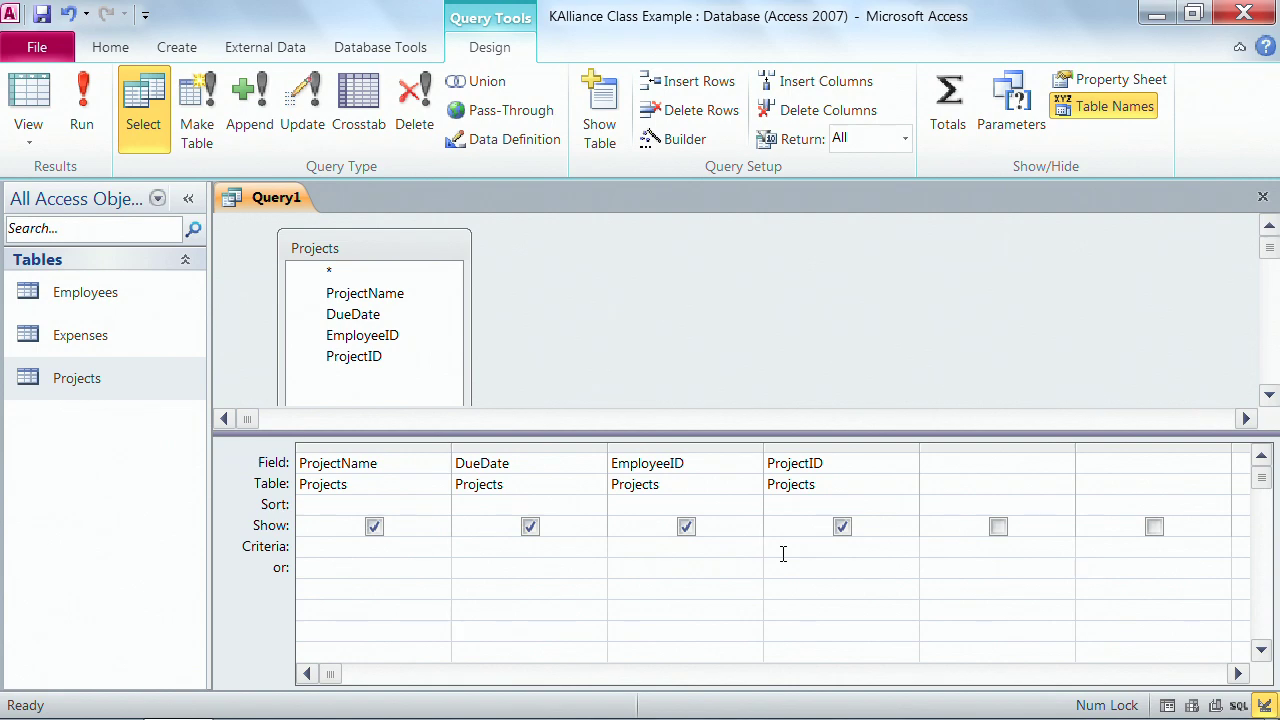
pyautogui.write('on')
pyautogui.click(90, 100)
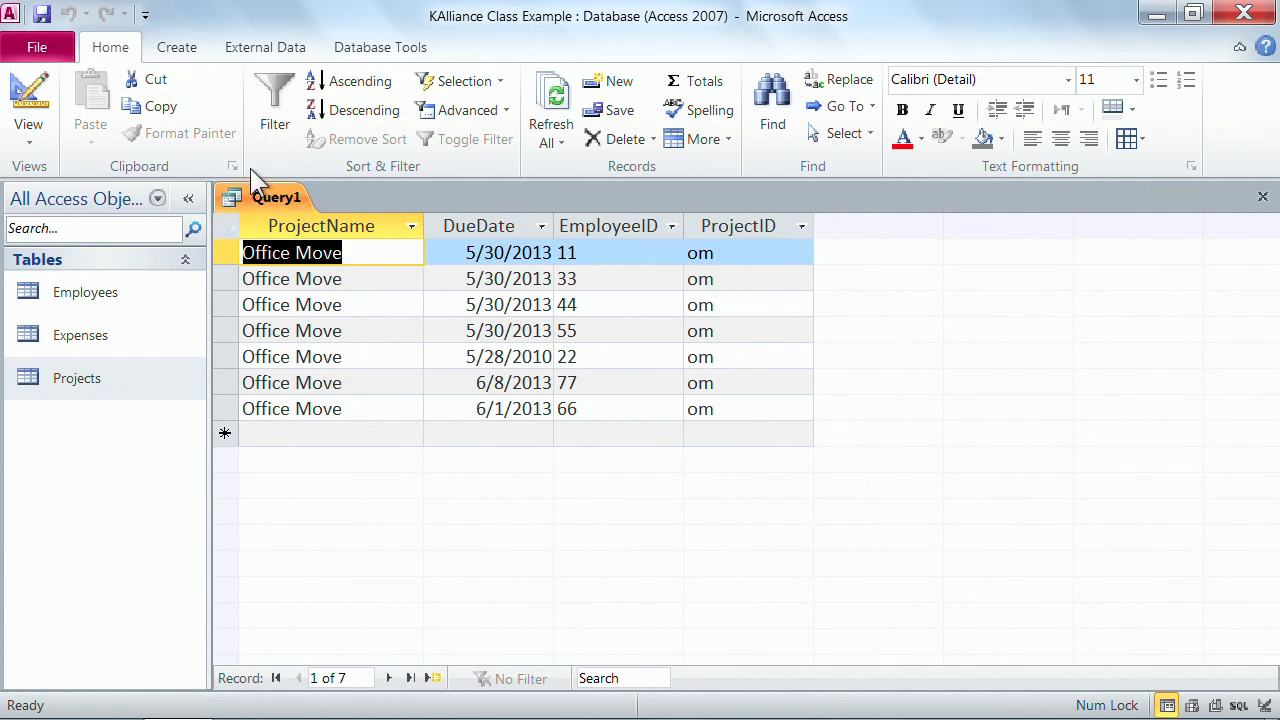
pyautogui.click(31, 108)
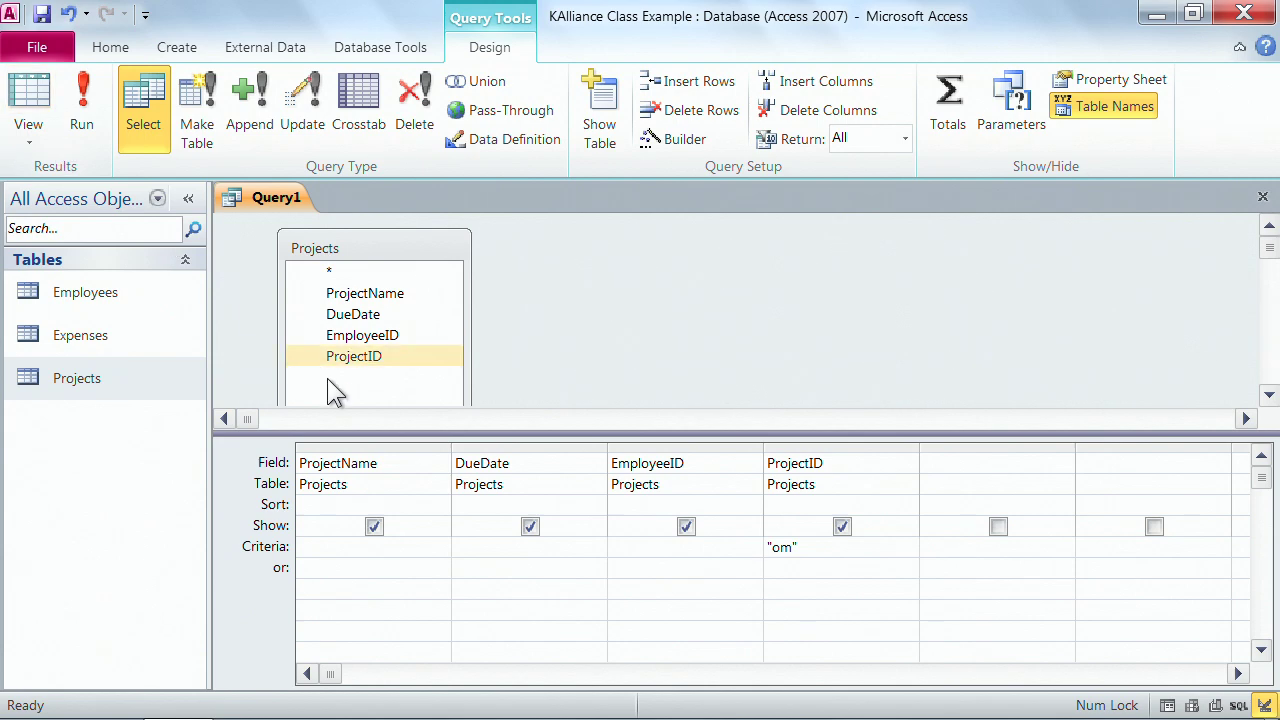
pyautogui.click(395, 447)
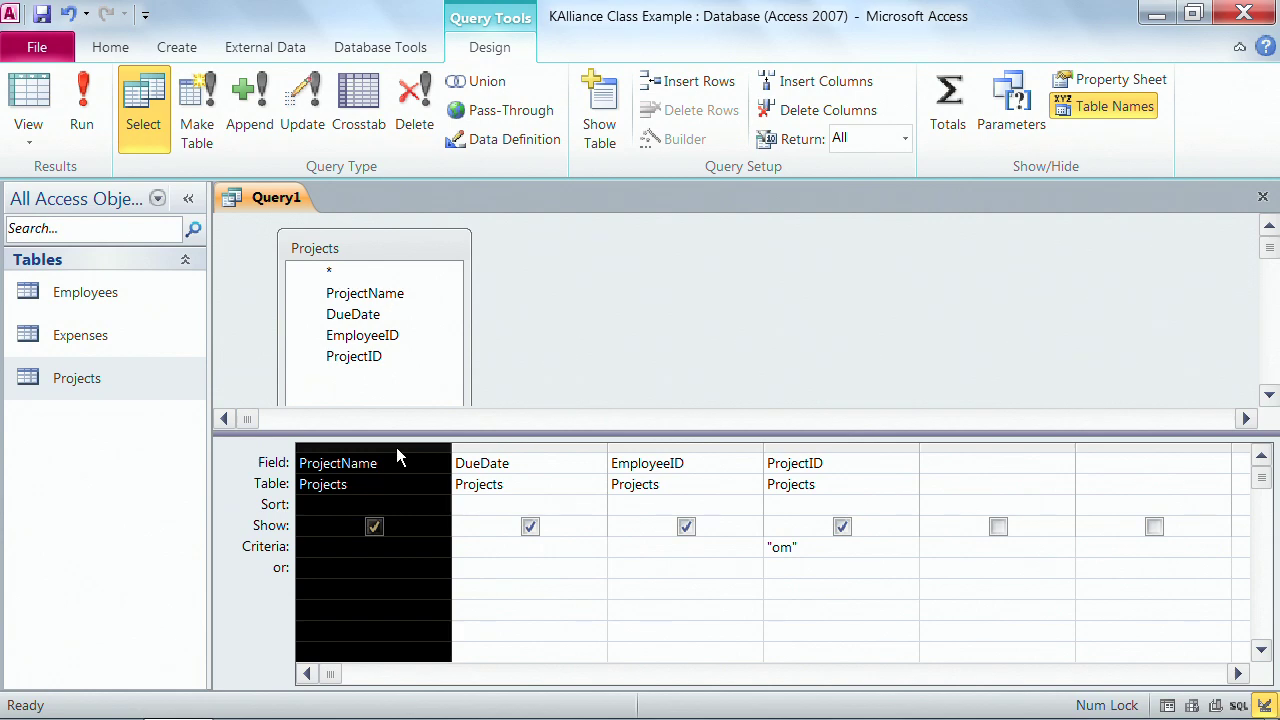
# Delete the ProjectName column, rerun the query, and highlight the records due 5/30/2013
pyautogui.press('Delete')
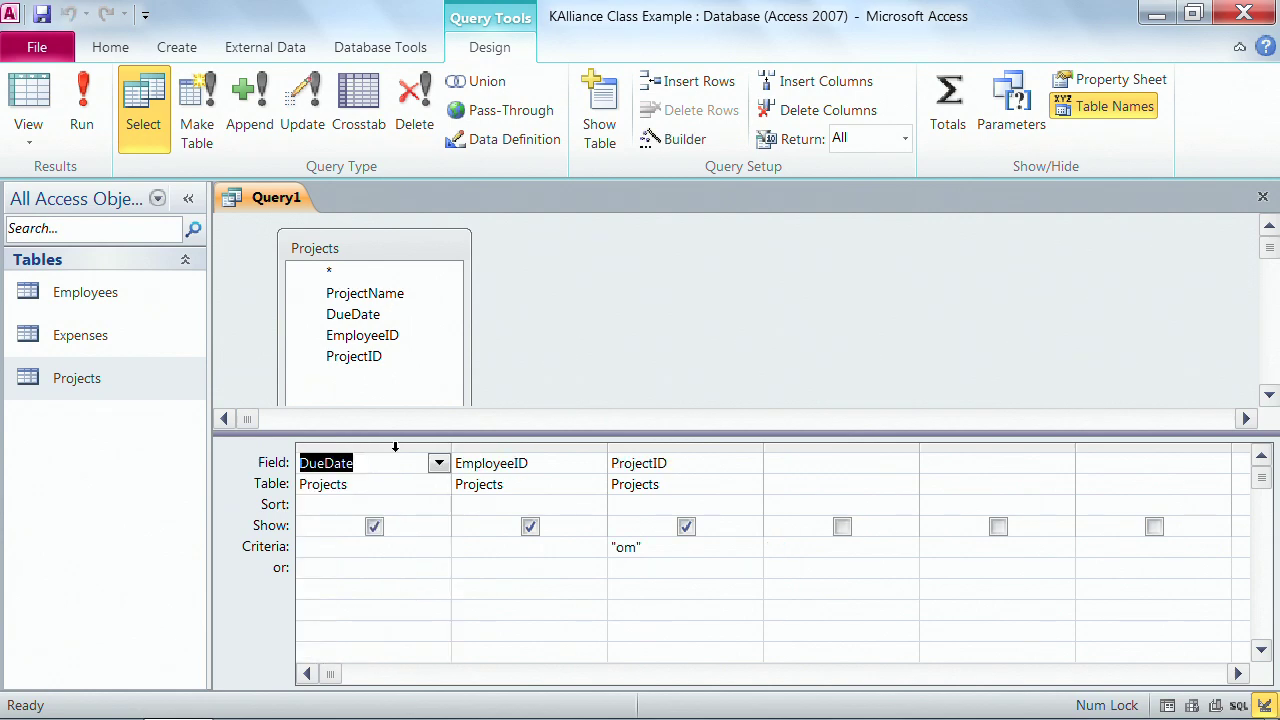
pyautogui.click(84, 105)
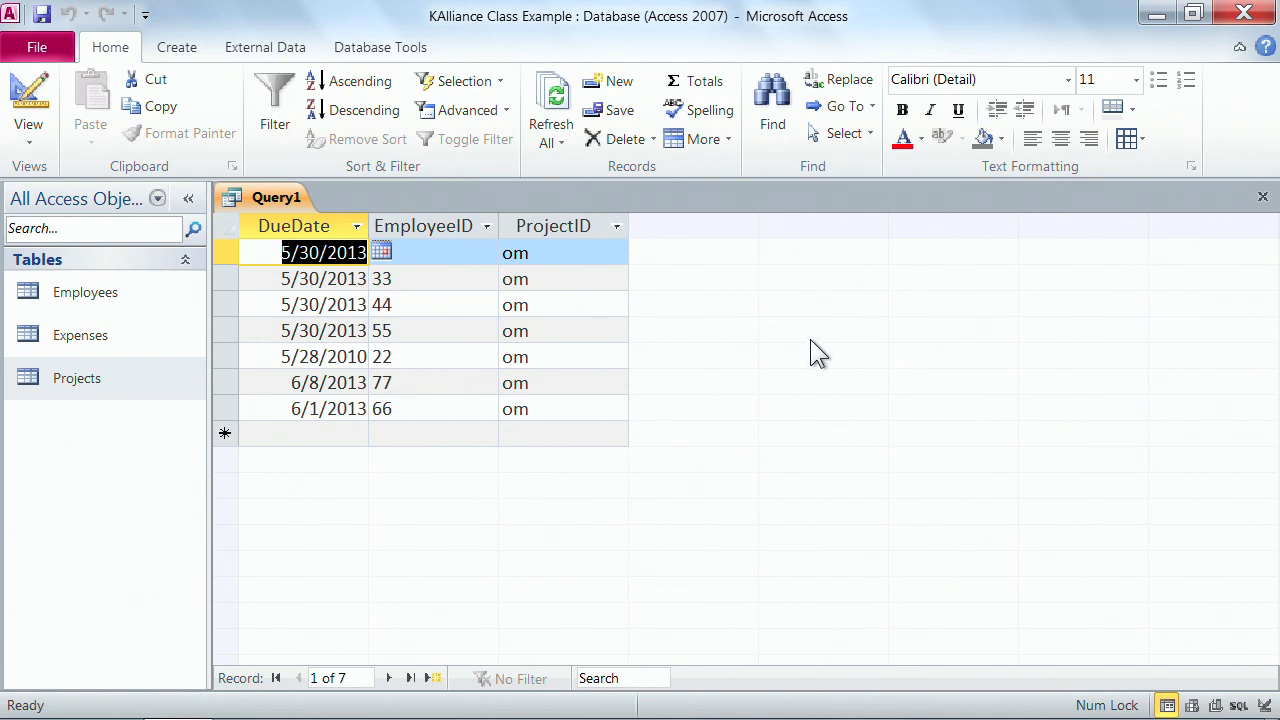
pyautogui.moveTo(222, 253); pyautogui.dragTo(214, 331)
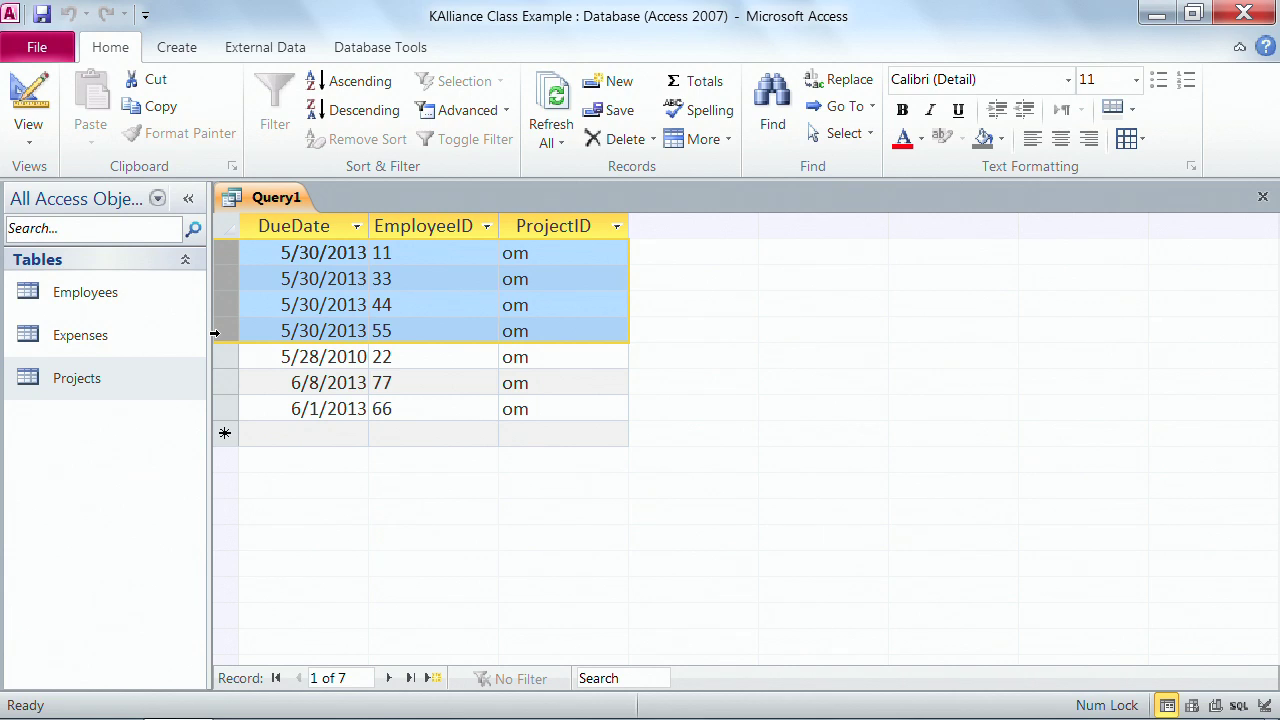
# Switch Query1 back to Design view
pyautogui.click(35, 100)
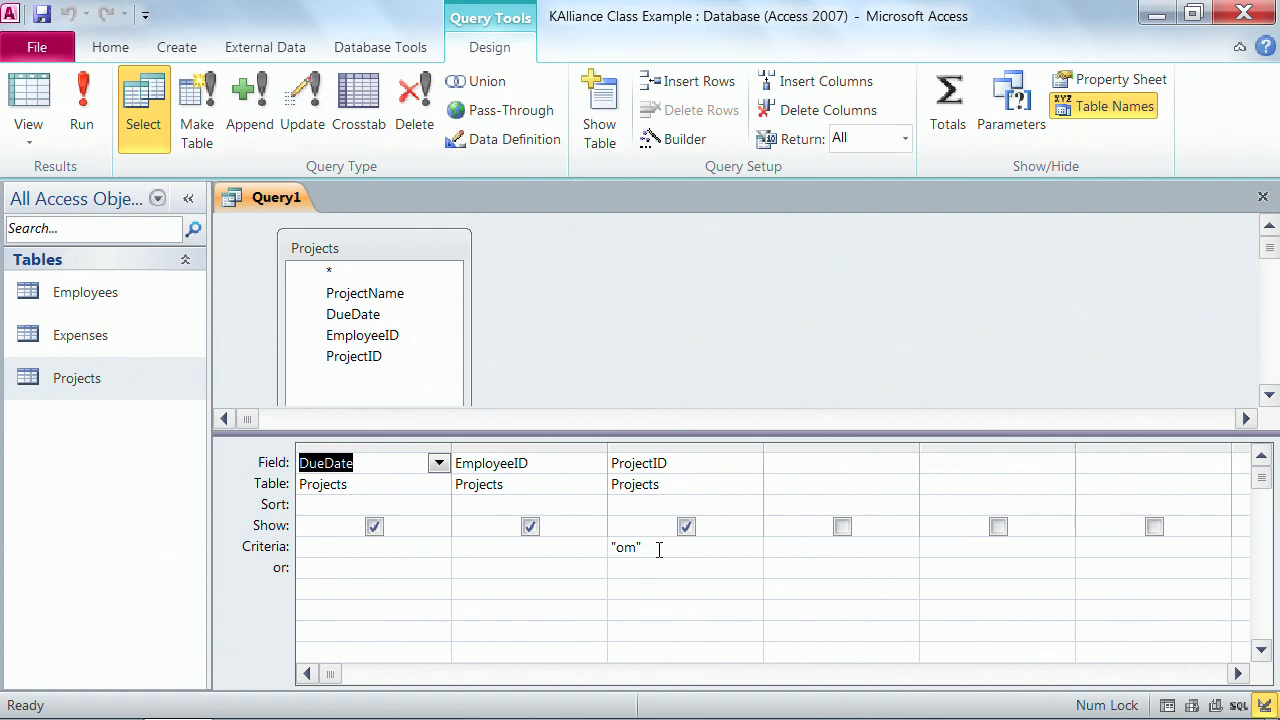
# Swap the ProjectID 'om' criterion for DueDate 5/30/2013 and run, getting 5 records
pyautogui.moveTo(659, 550); pyautogui.dragTo(599, 546)
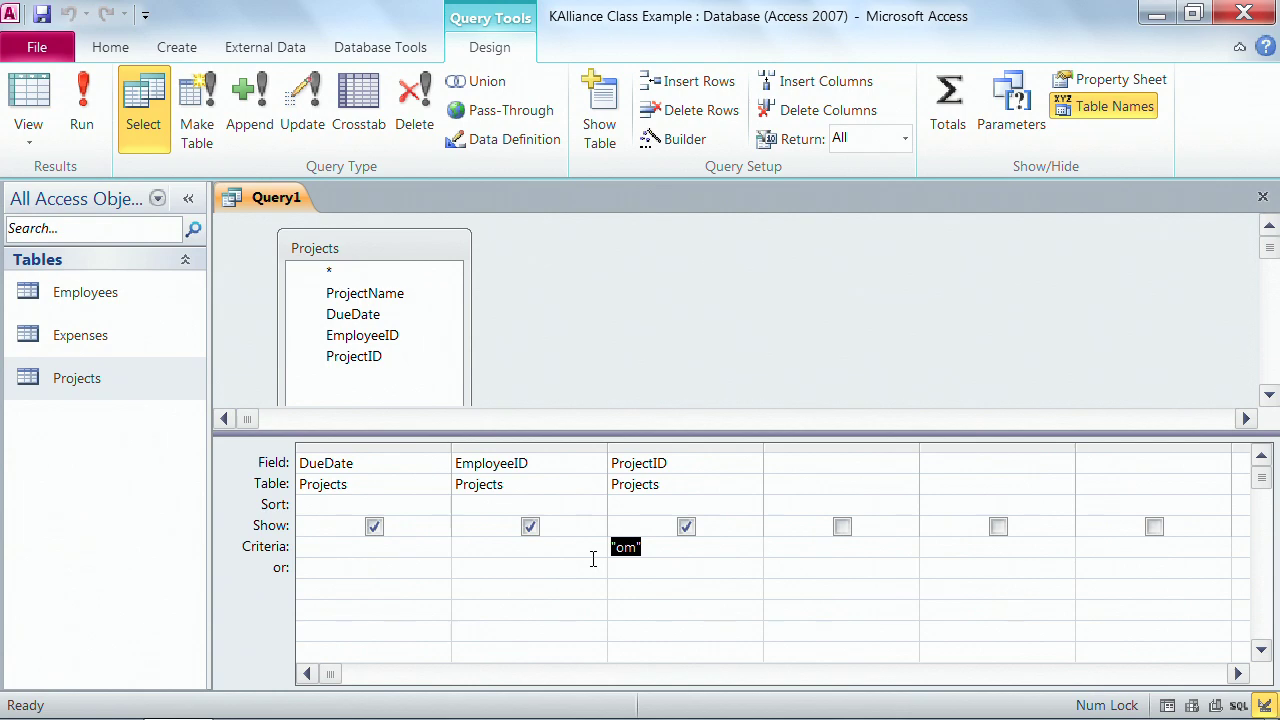
pyautogui.press('Delete')
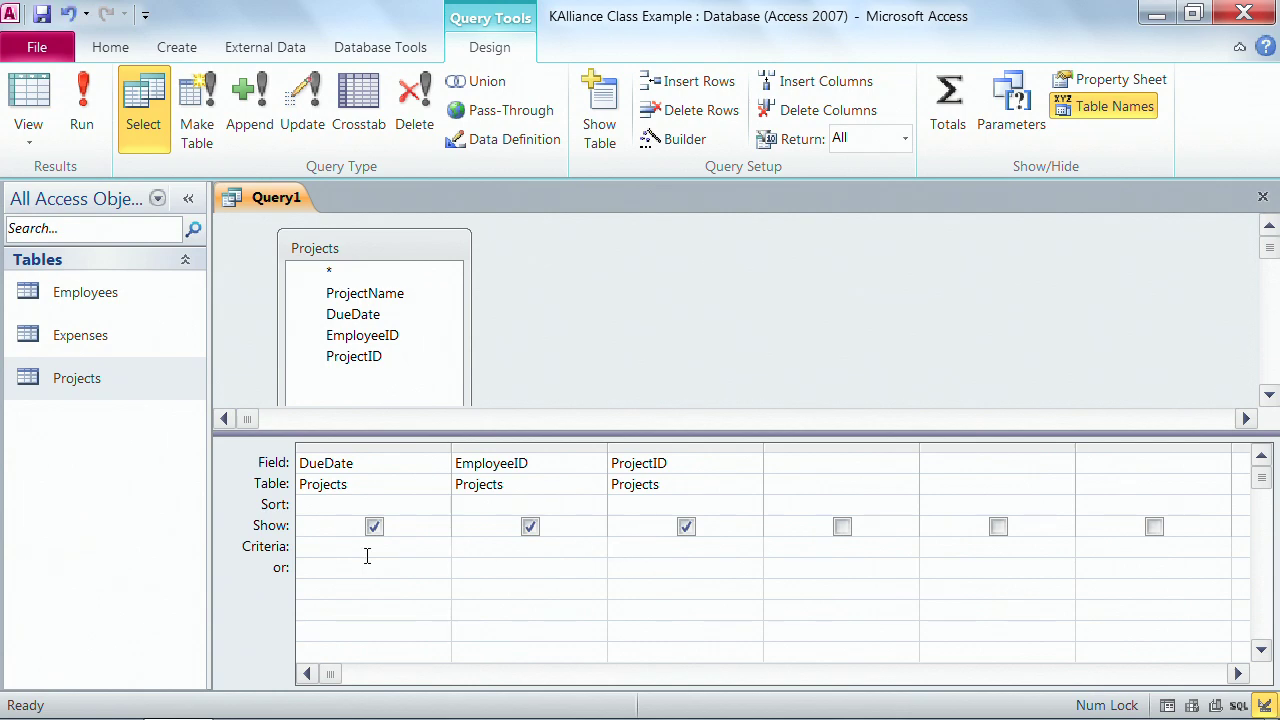
pyautogui.click(318, 548)
pyautogui.write('5/30/2013')
pyautogui.click(80, 93)
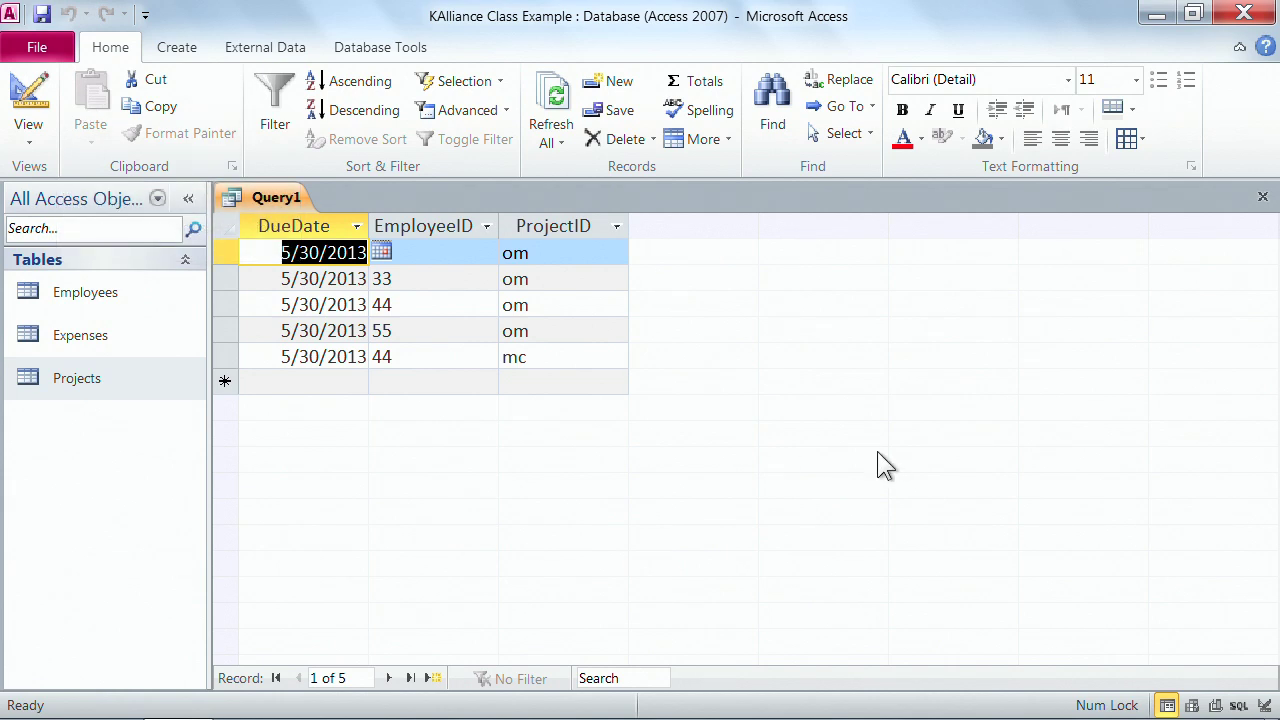
# Inspect the five 5/30/2013 records, including the mc project, then return to Design view
pyautogui.click(234, 354)
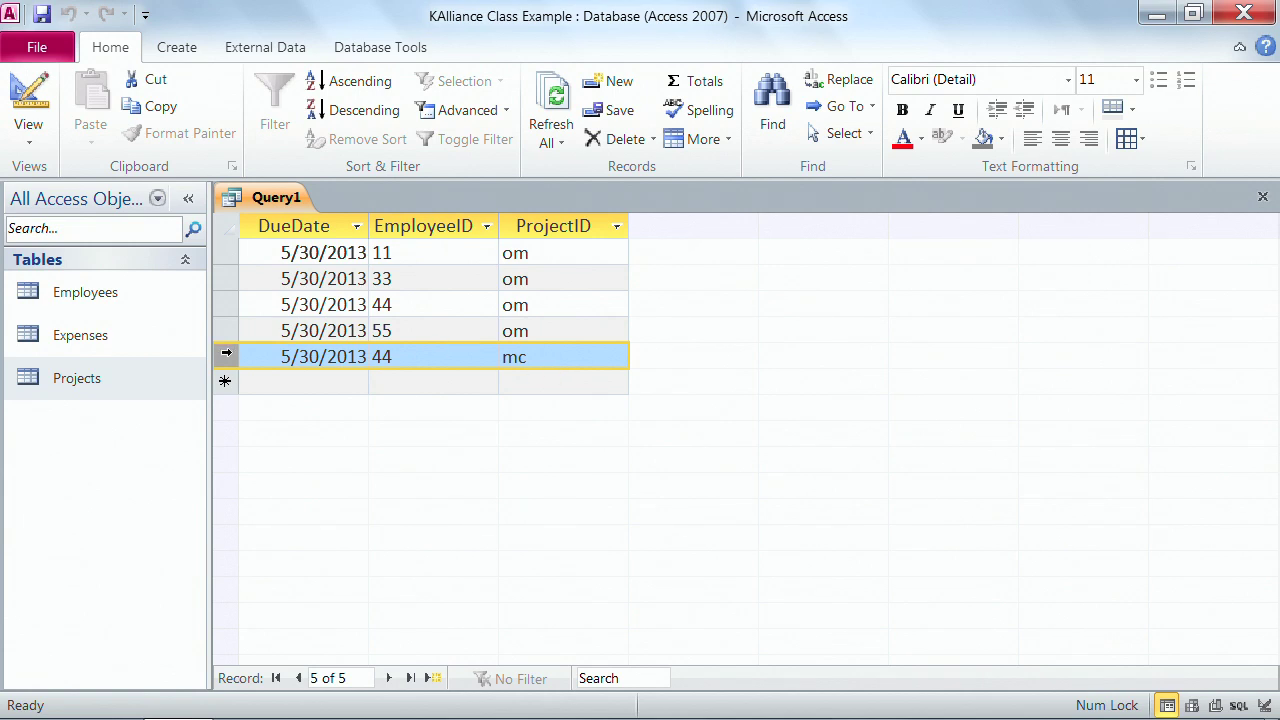
pyautogui.click(231, 305)
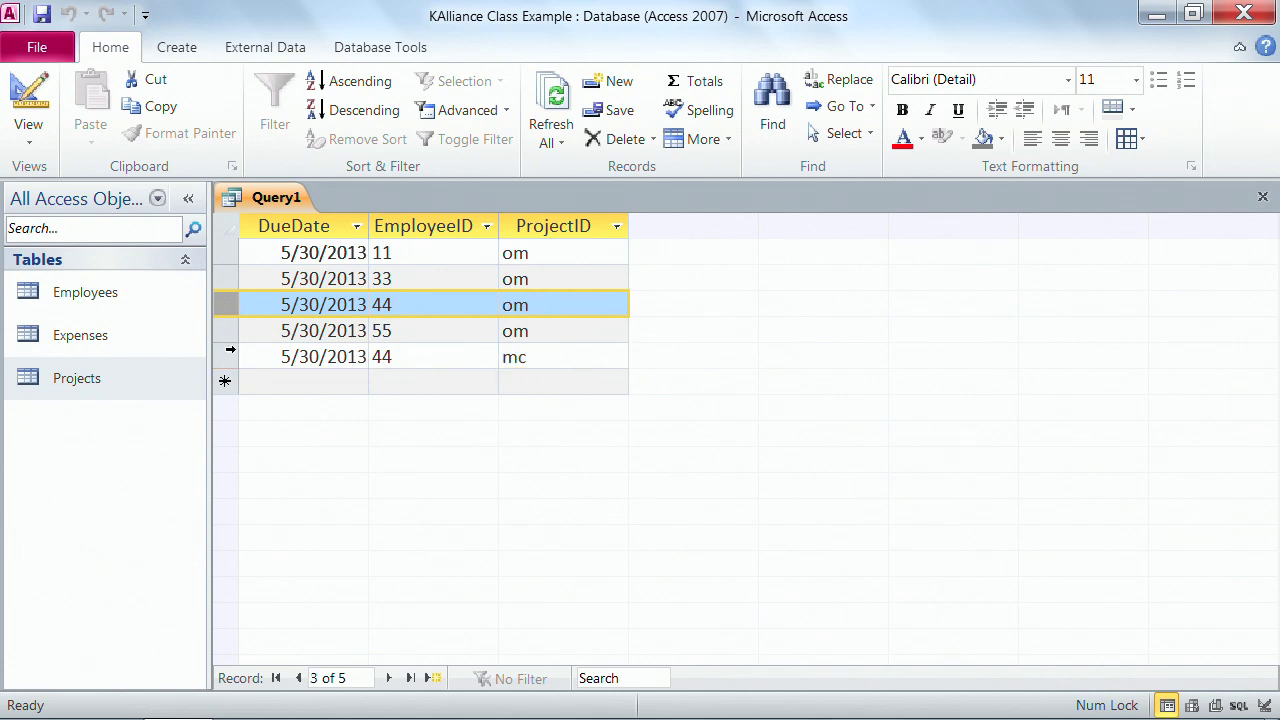
pyautogui.click(230, 360)
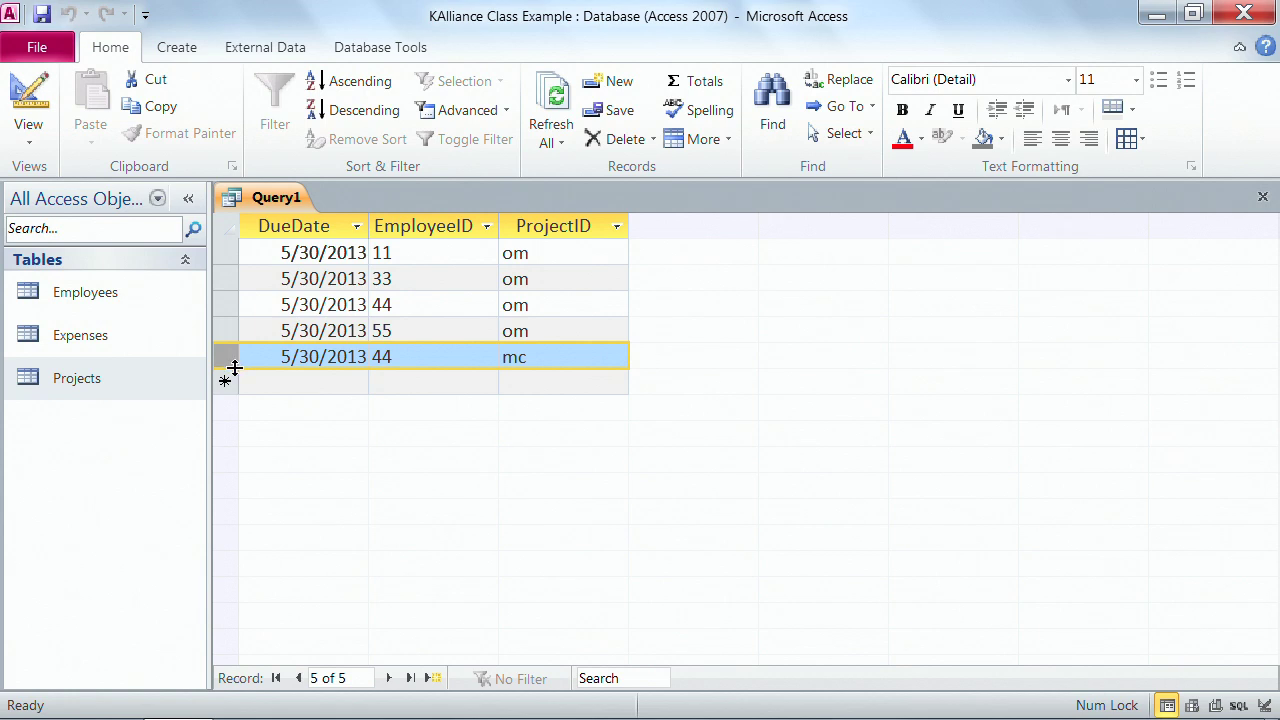
pyautogui.click(30, 102)
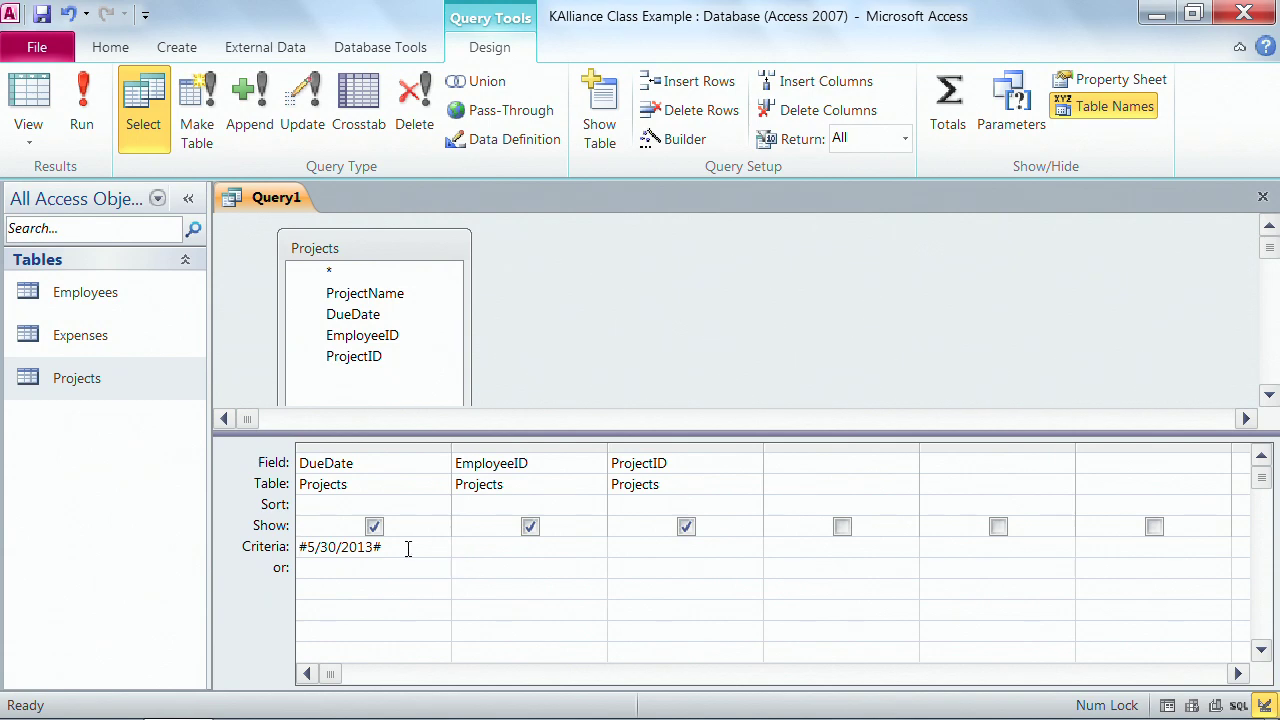
# Re-add ProjectName from the Projects field list and move it to the first grid column
pyautogui.moveTo(378, 547); pyautogui.dragTo(284, 541)
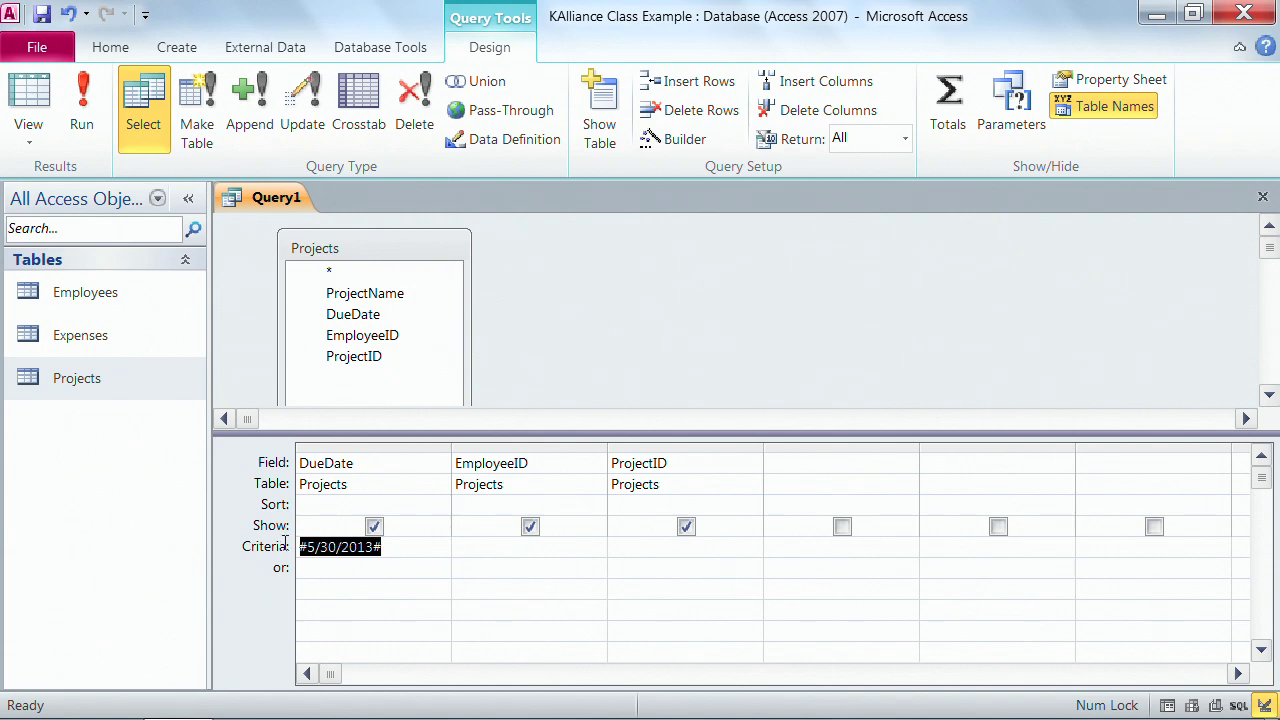
pyautogui.click(443, 546)
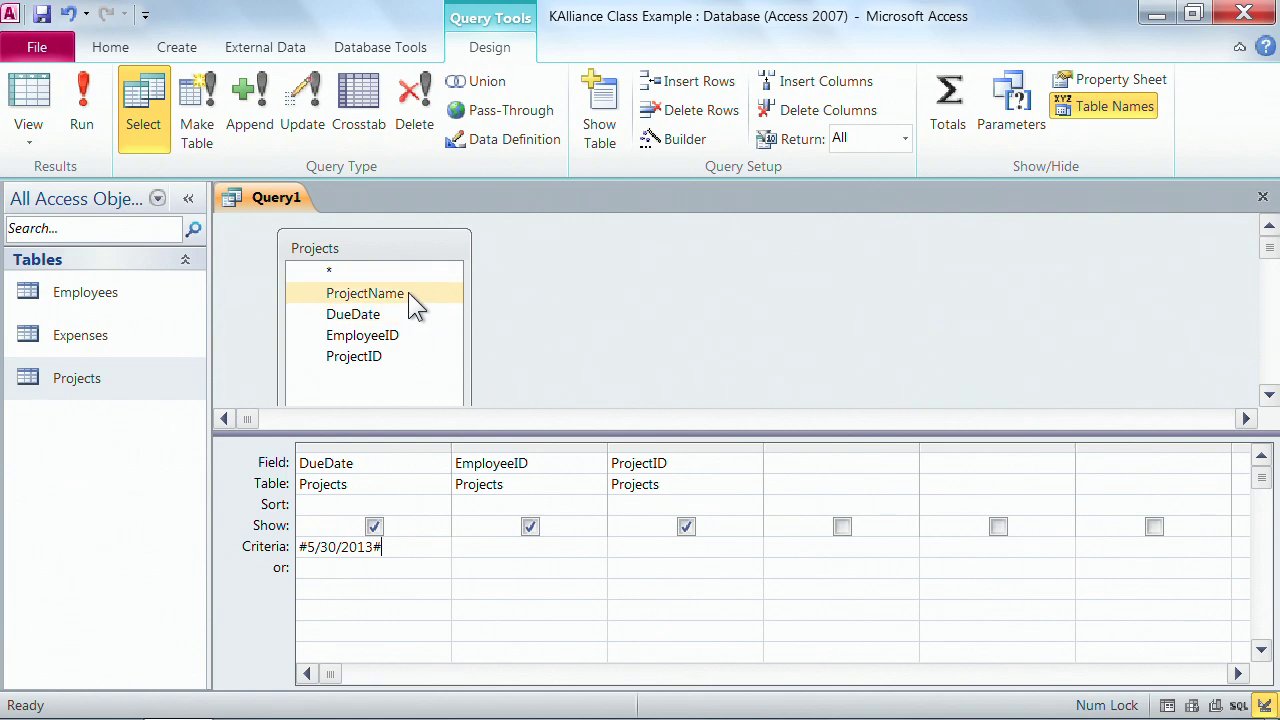
pyautogui.doubleClick(350, 293)
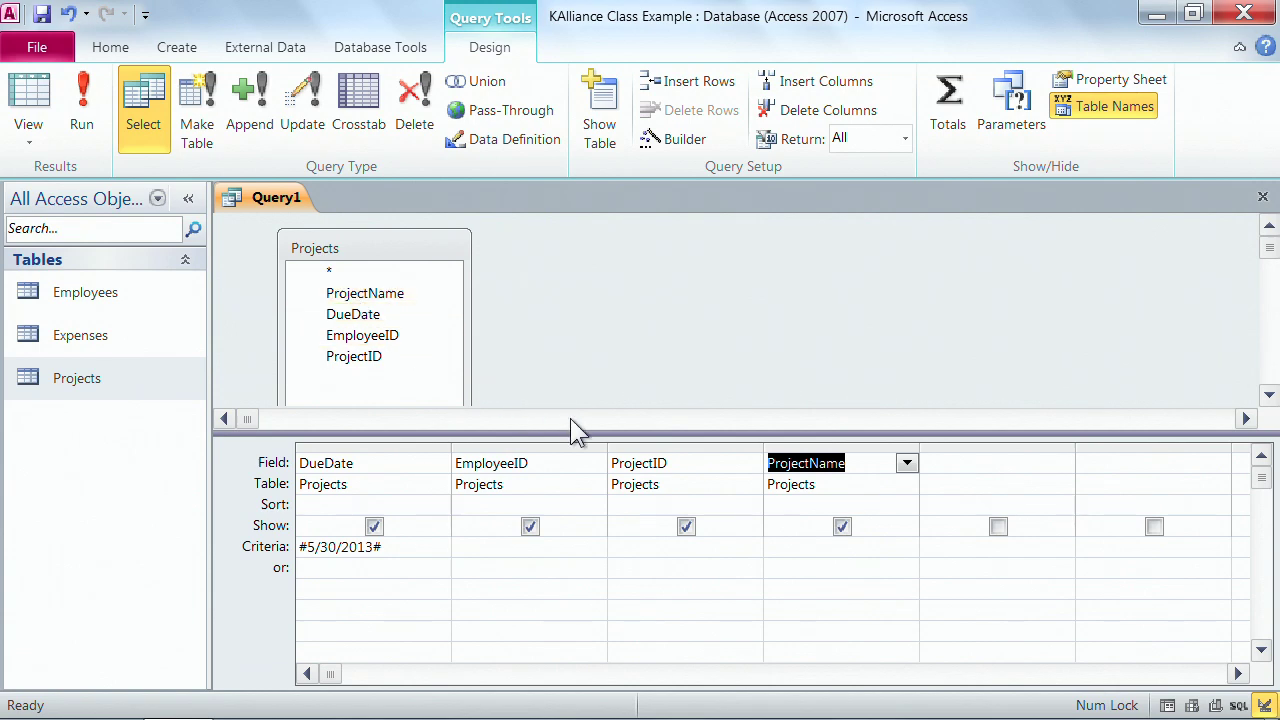
pyautogui.click(860, 447)
pyautogui.moveTo(861, 447); pyautogui.dragTo(303, 457)
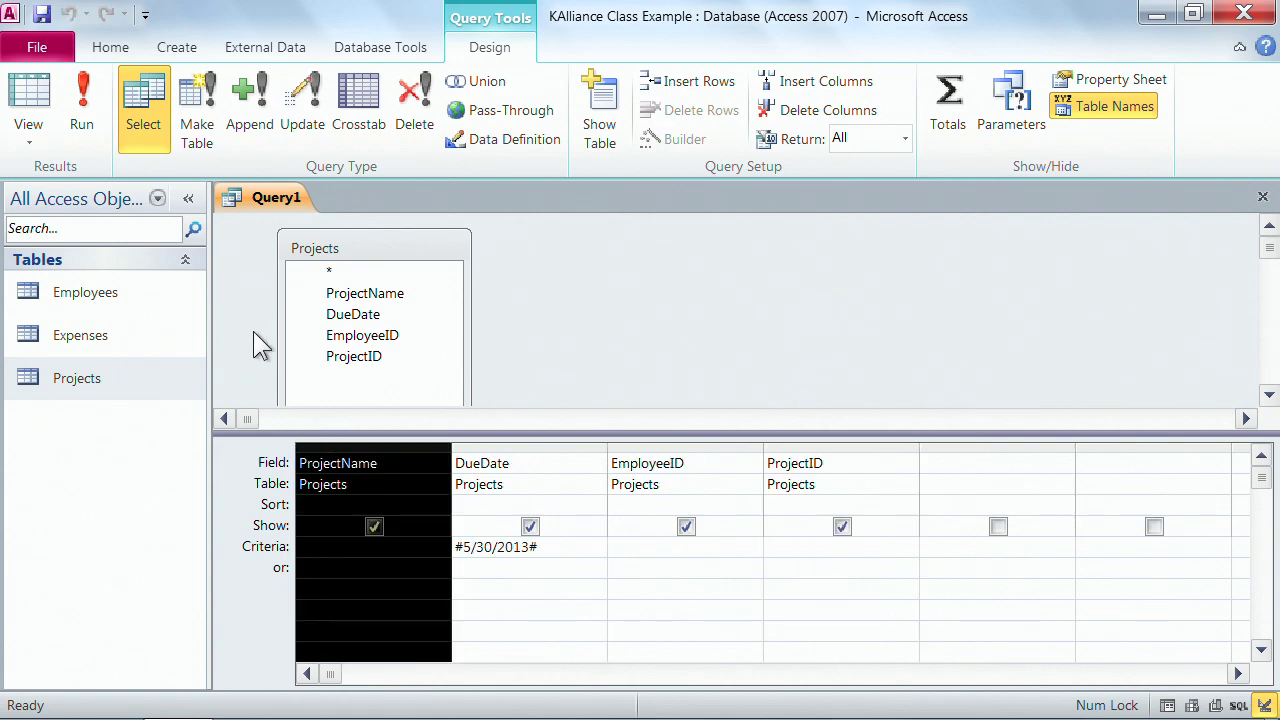
# Run the final query listing five 5/30/2013 projects and select the Marketing Campaign record
pyautogui.click(84, 105)
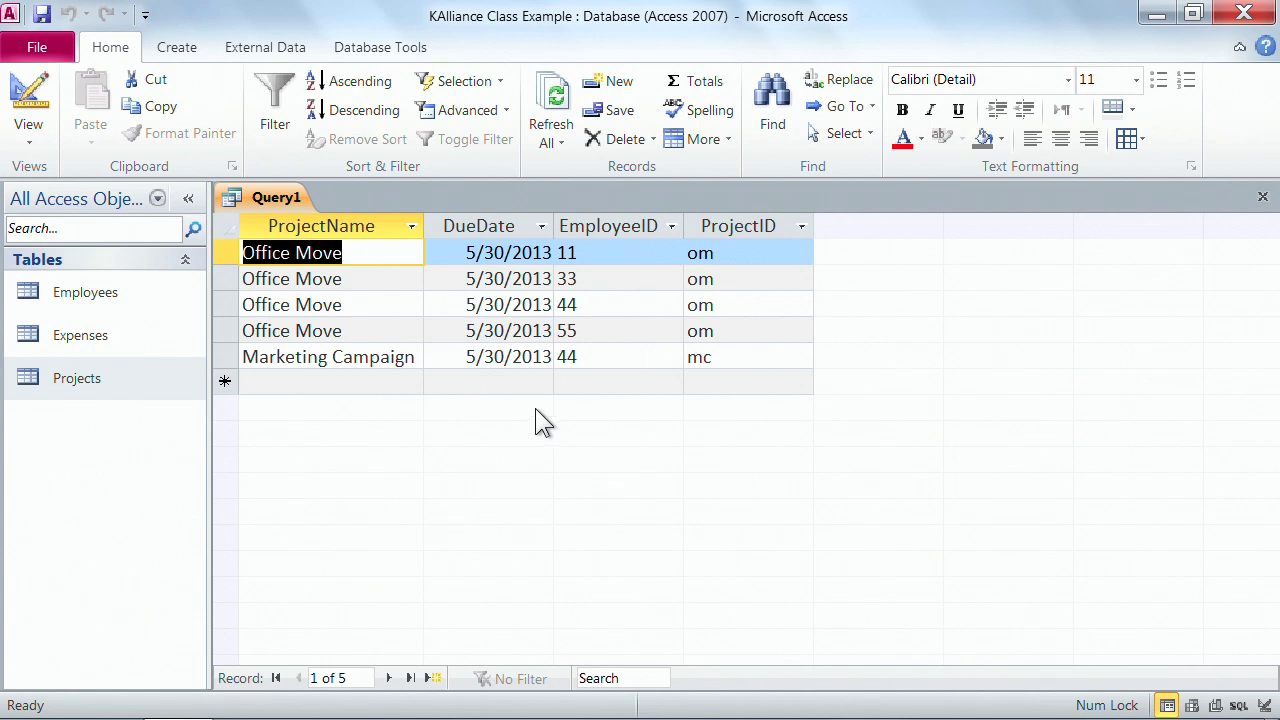
pyautogui.click(236, 357)
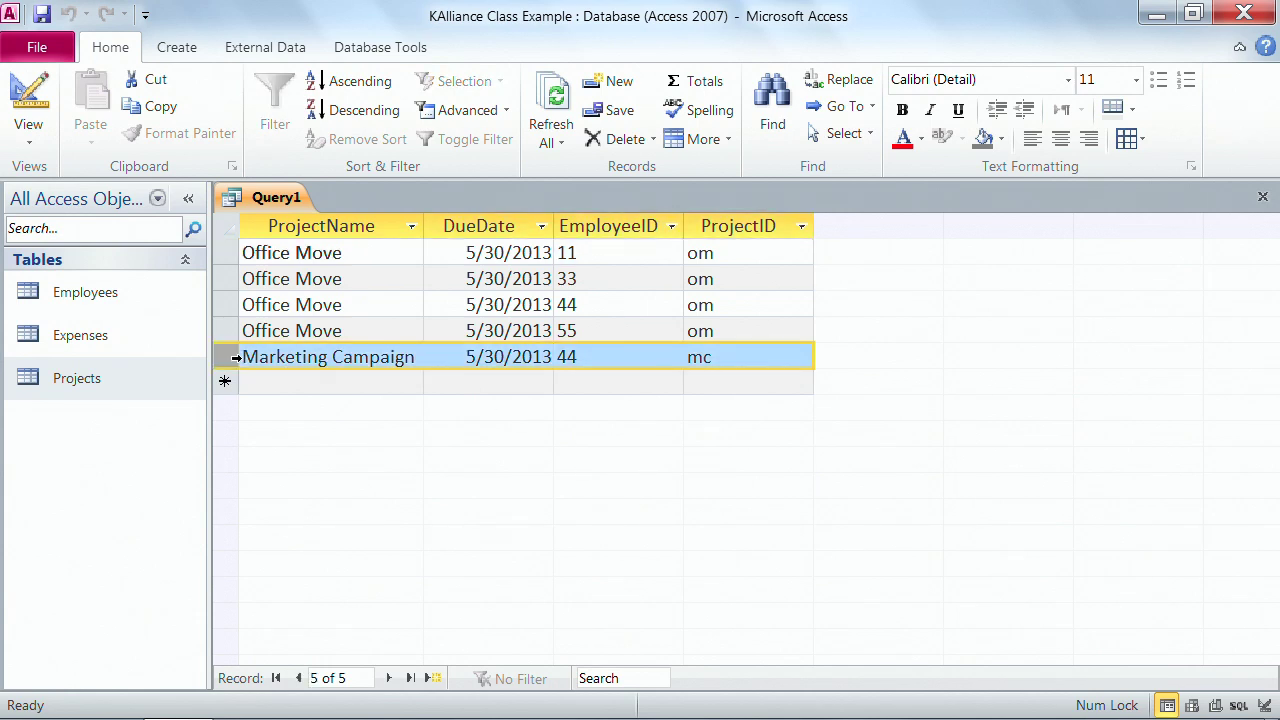